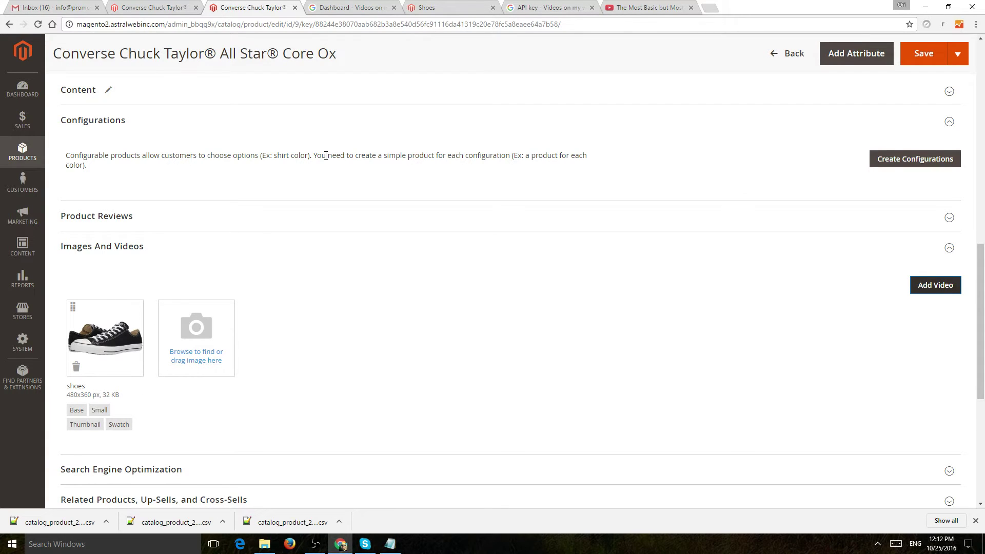
# Open the product's New Video form, then close it without adding anything.
pyautogui.scroll(4, 360, 256)
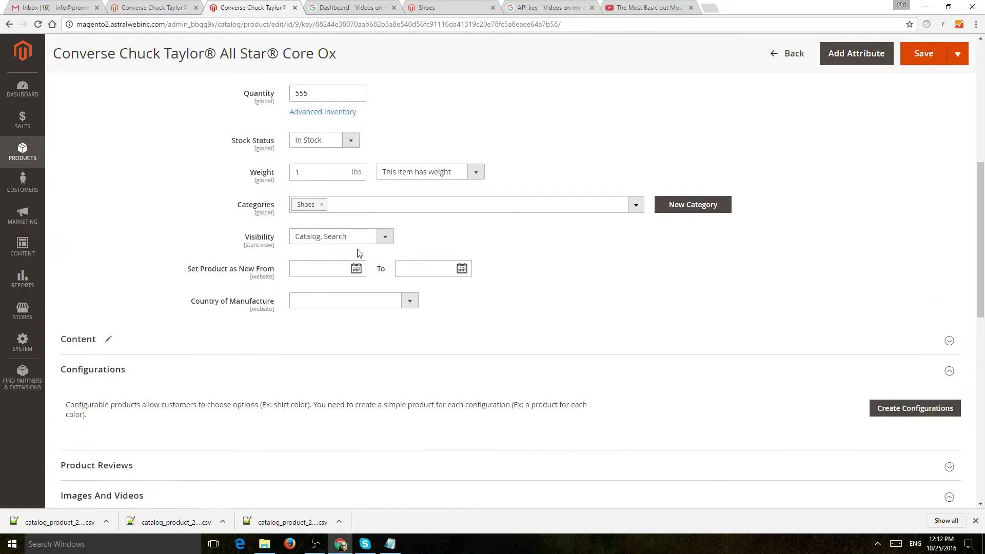
pyautogui.scroll(4, 359, 254)
pyautogui.scroll(-8, 359, 254)
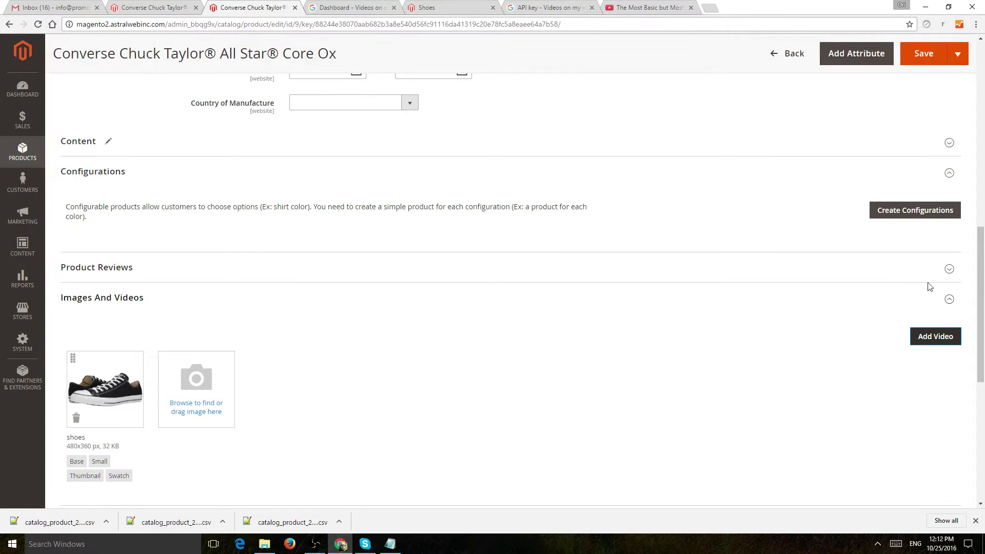
pyautogui.click(936, 339)
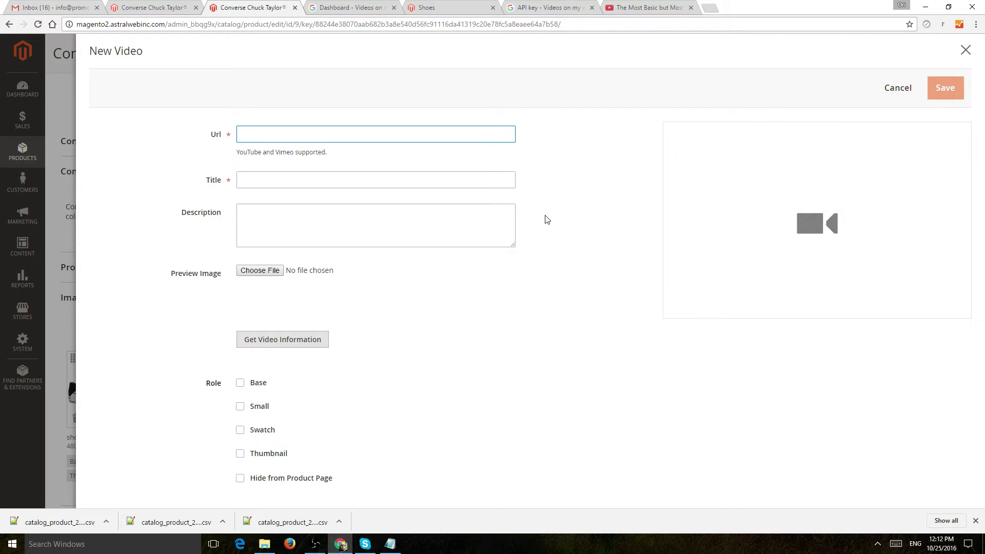
pyautogui.click(946, 60)
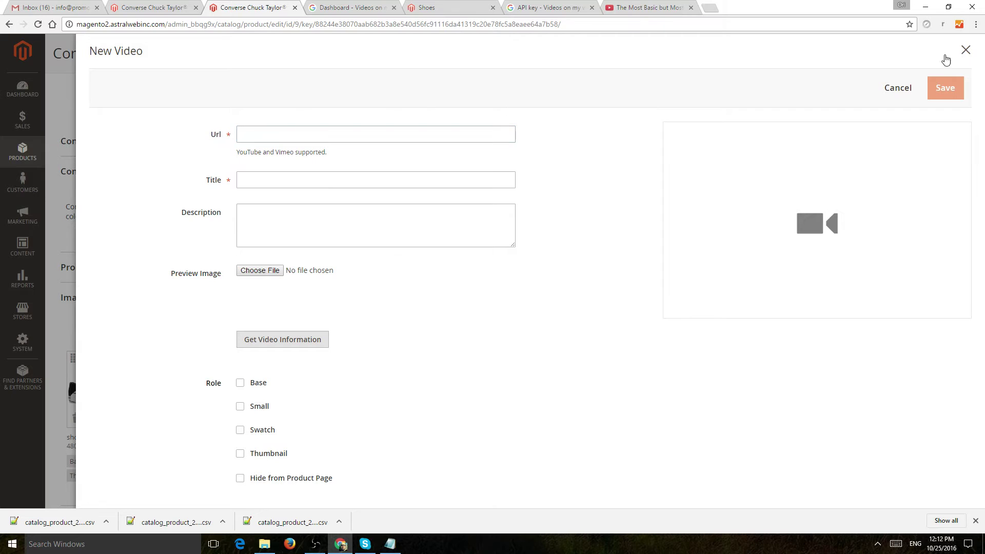
# On the Google API key page, start a new project and cancel it, leaving API key 1 unchanged.
pyautogui.click(529, 7)
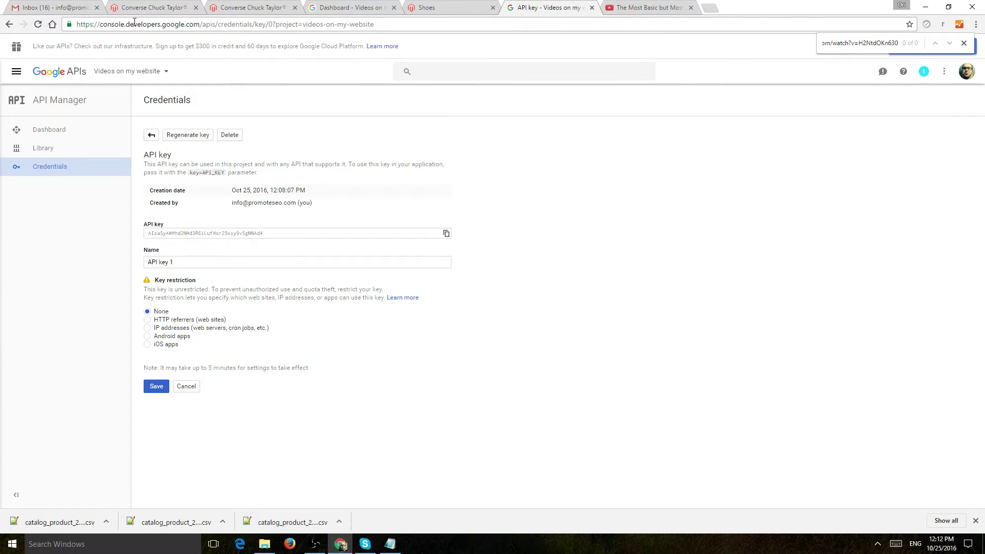
pyautogui.moveTo(97, 24); pyautogui.dragTo(269, 23)
pyautogui.click(104, 73)
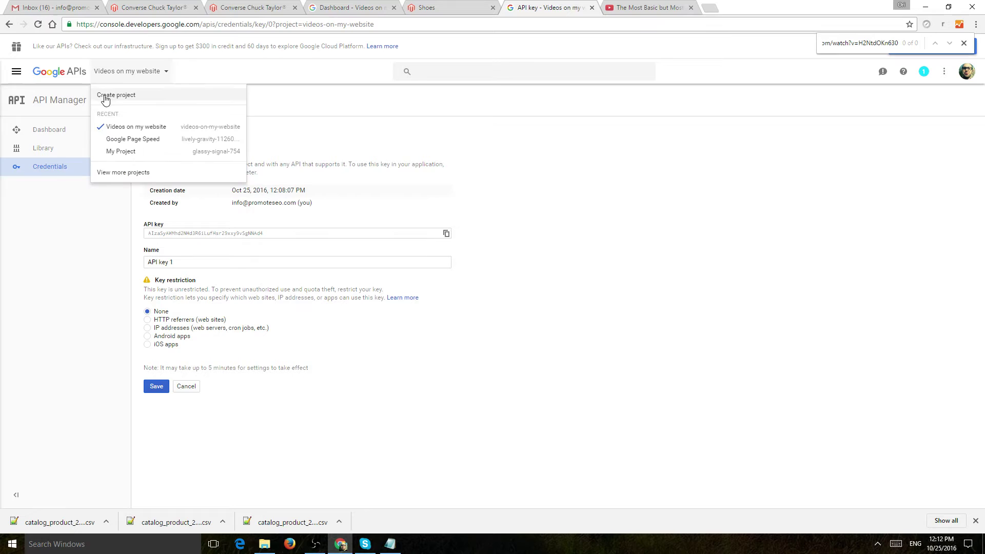
pyautogui.click(128, 96)
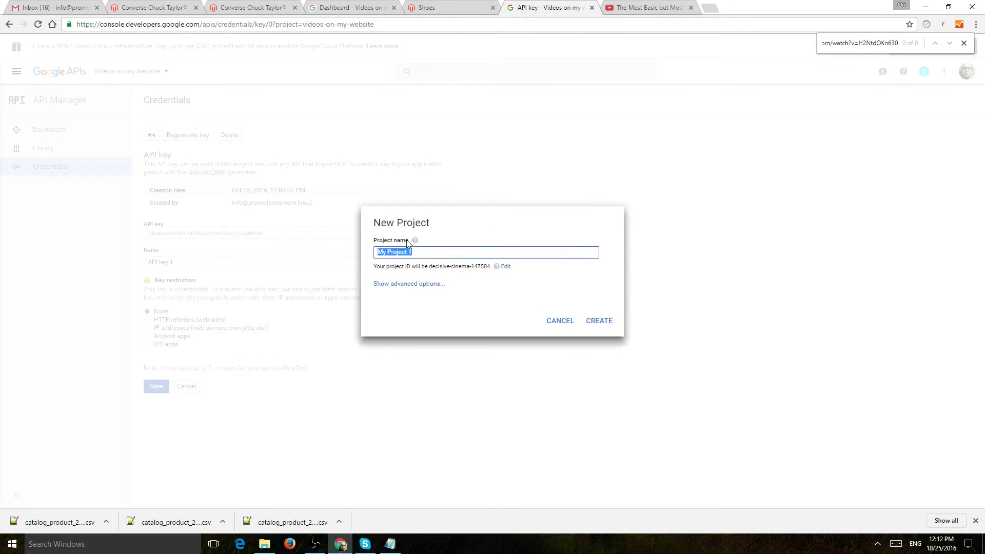
pyautogui.click(563, 321)
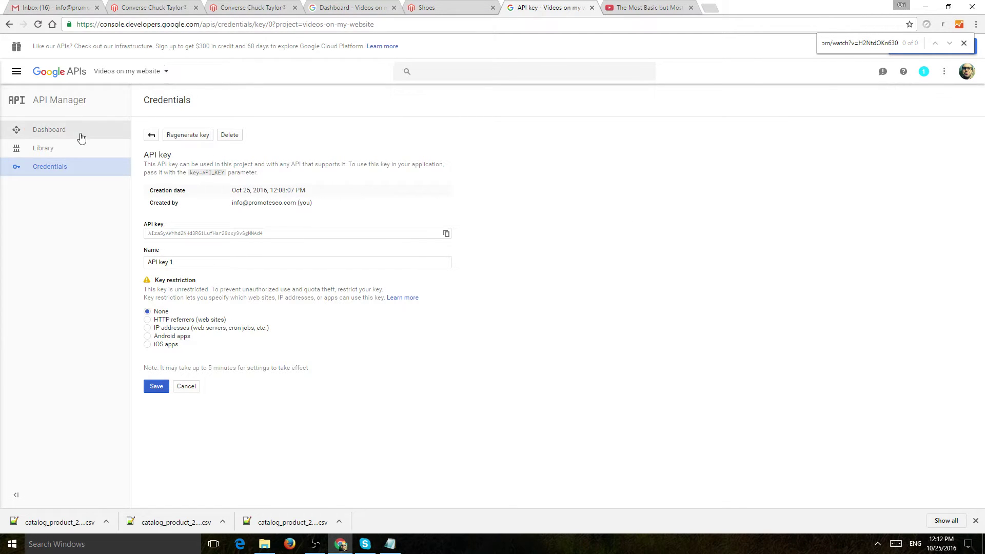
# Delete the old API key 1 from the credentials list.
pyautogui.click(56, 171)
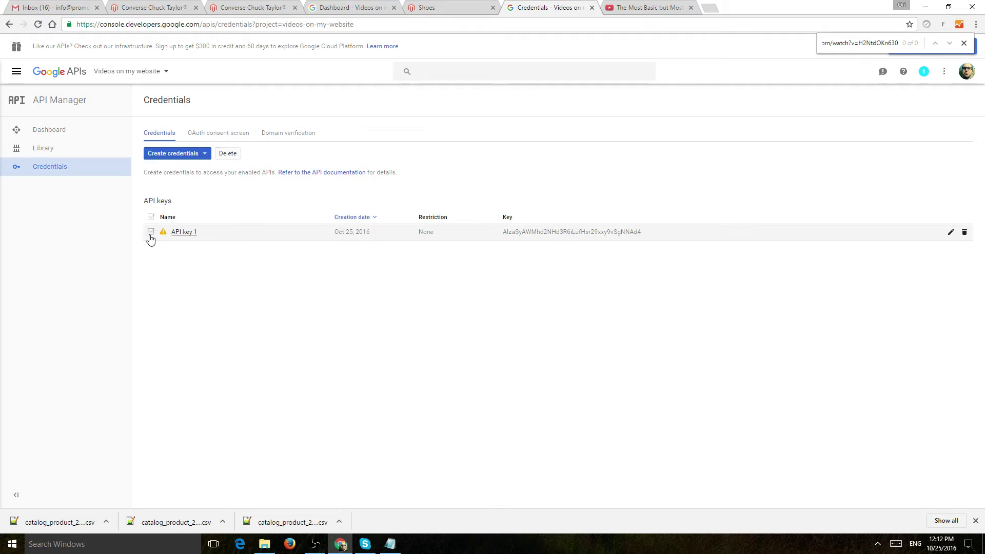
pyautogui.click(151, 232)
pyautogui.click(964, 232)
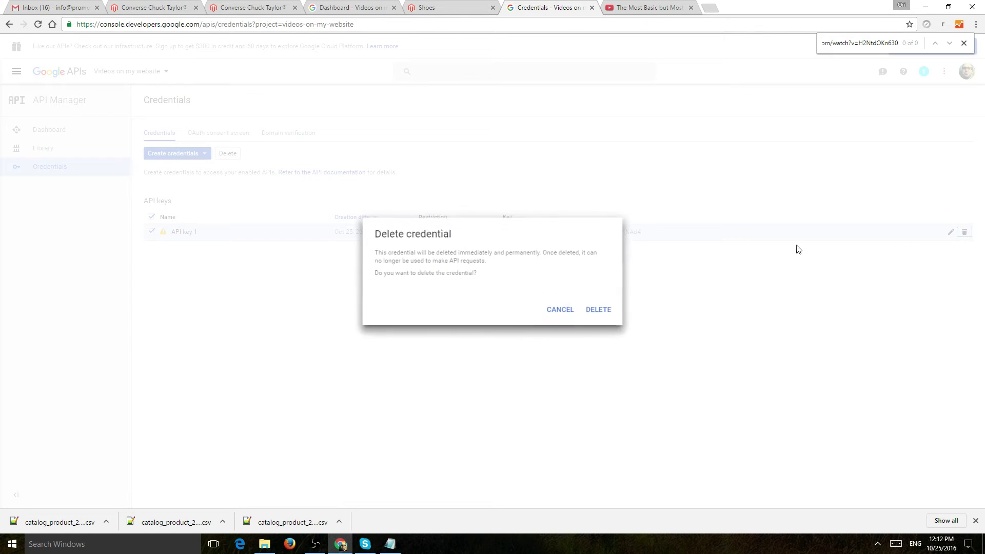
pyautogui.click(599, 310)
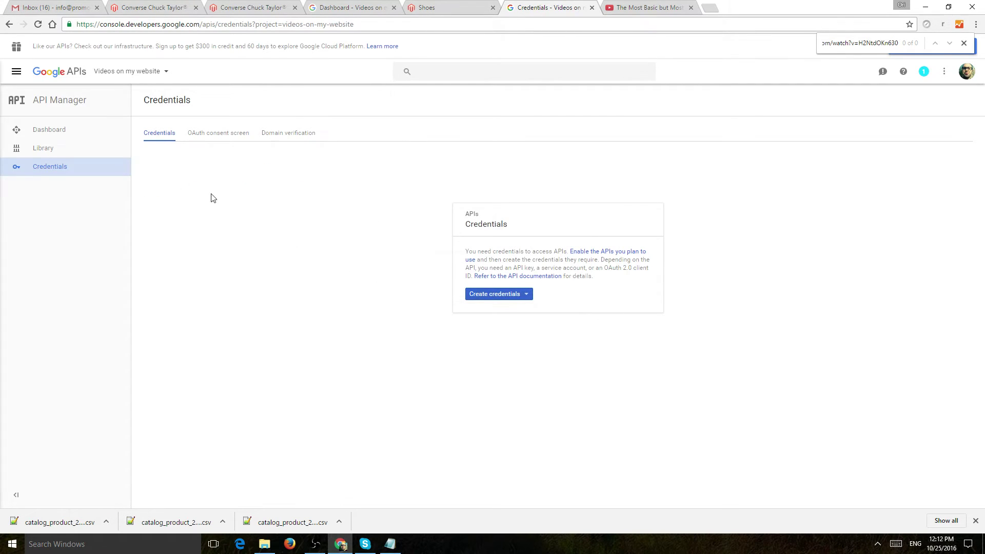
# Create a new API key and copy it.
pyautogui.click(515, 300)
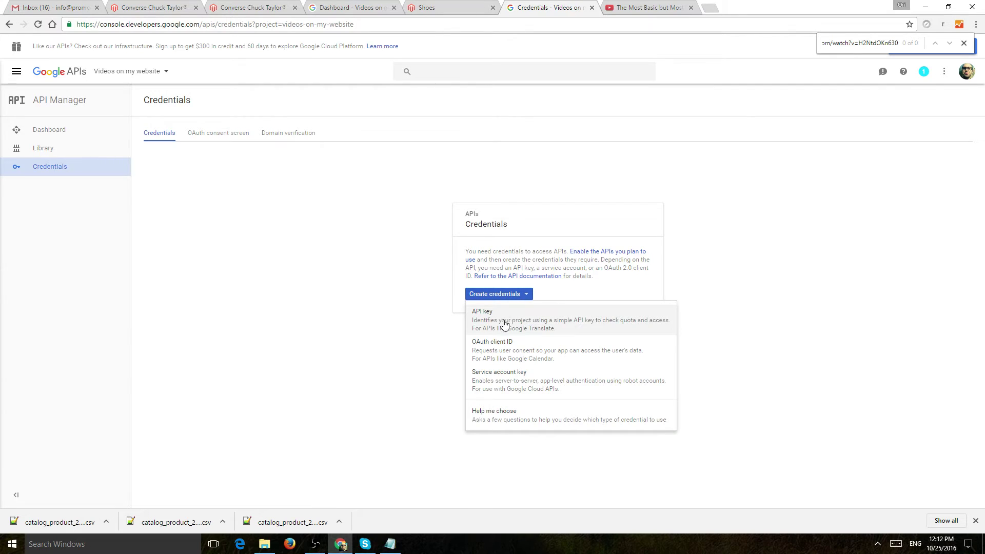
pyautogui.click(504, 323)
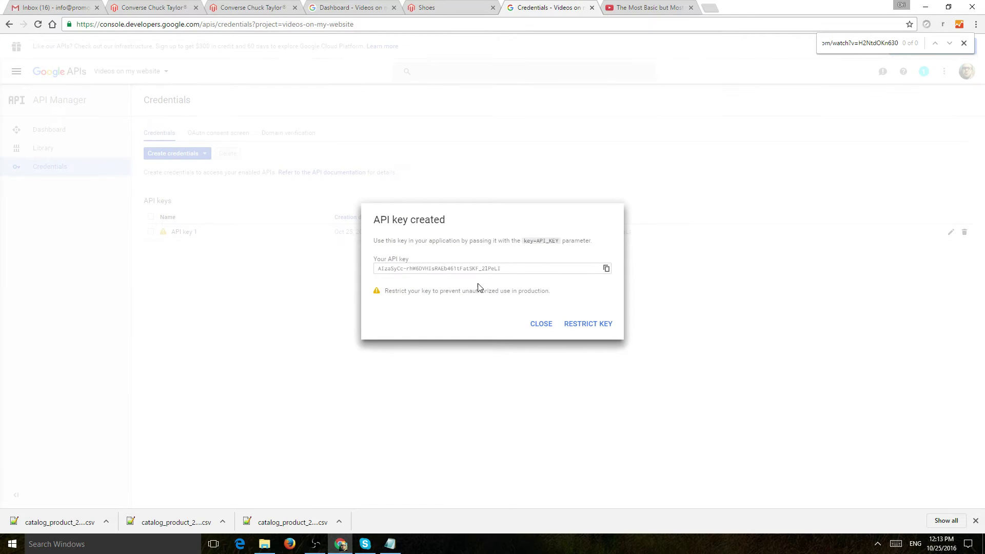
pyautogui.moveTo(508, 269); pyautogui.dragTo(377, 275)
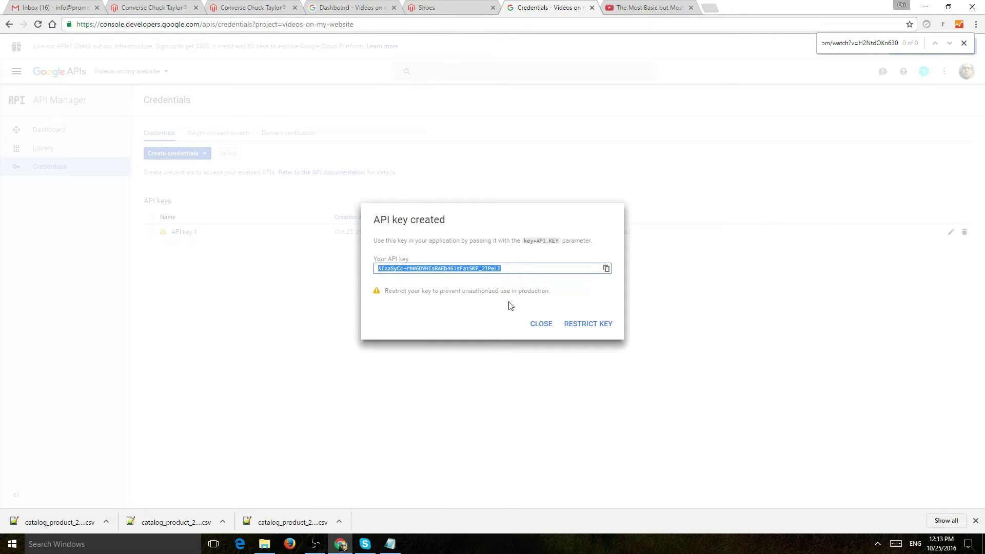
pyautogui.click(542, 325)
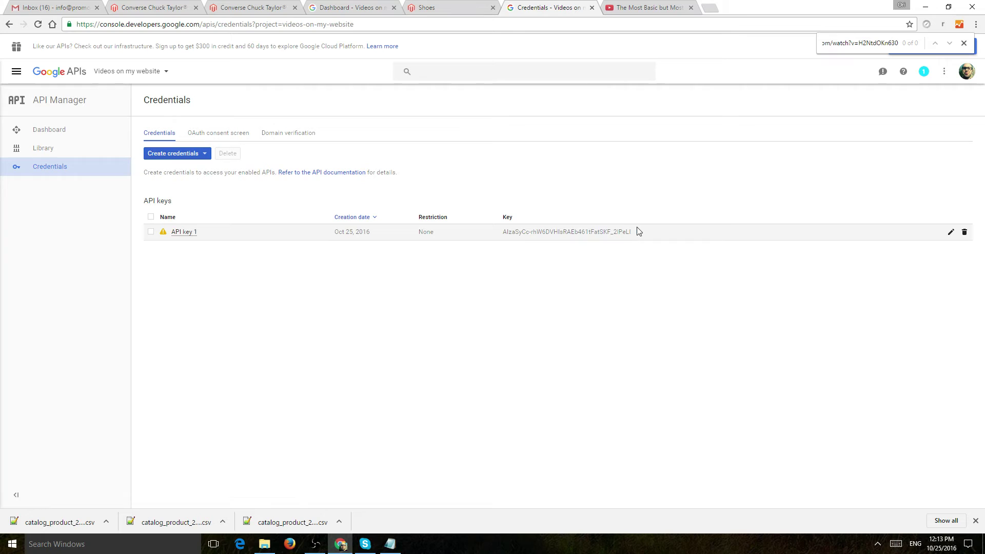
# Find YouTube Data API v3 in the API Library and enable it.
pyautogui.click(66, 132)
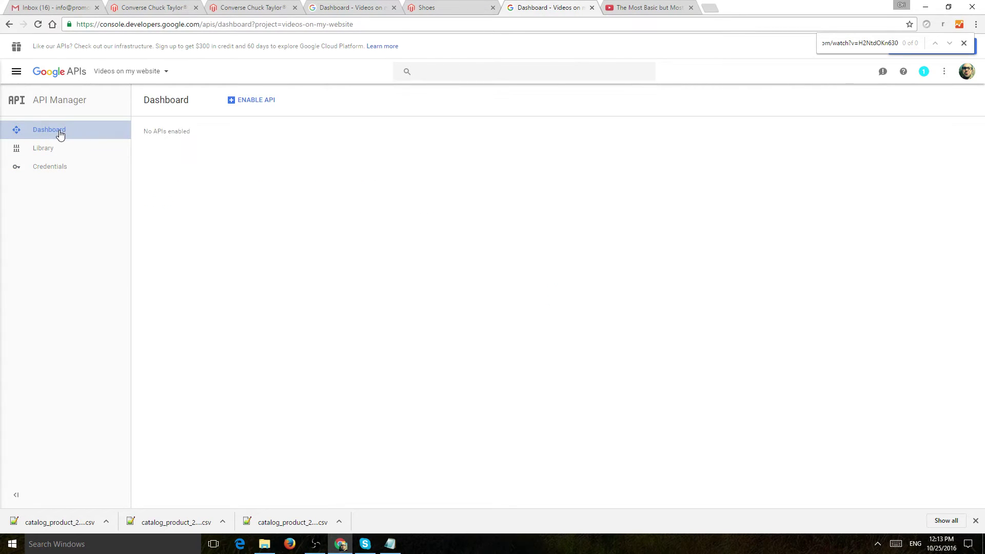
pyautogui.click(262, 103)
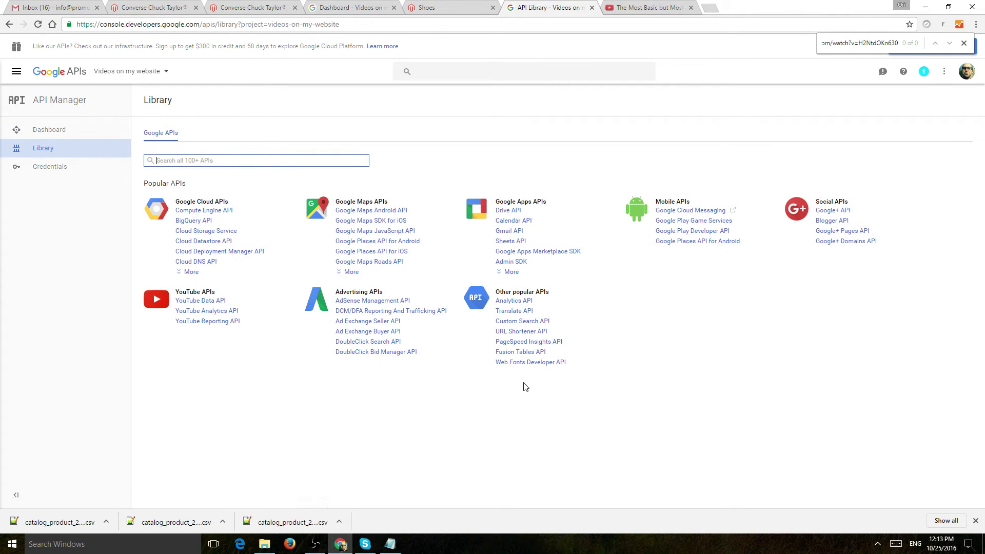
pyautogui.hotkey('ctrl', 'f')
pyautogui.write('youtub')
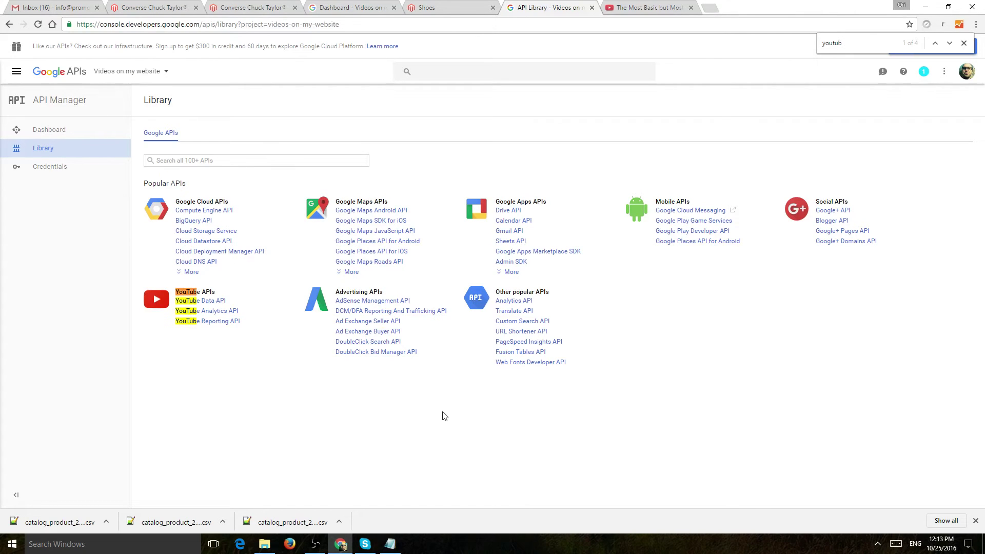
pyautogui.click(204, 303)
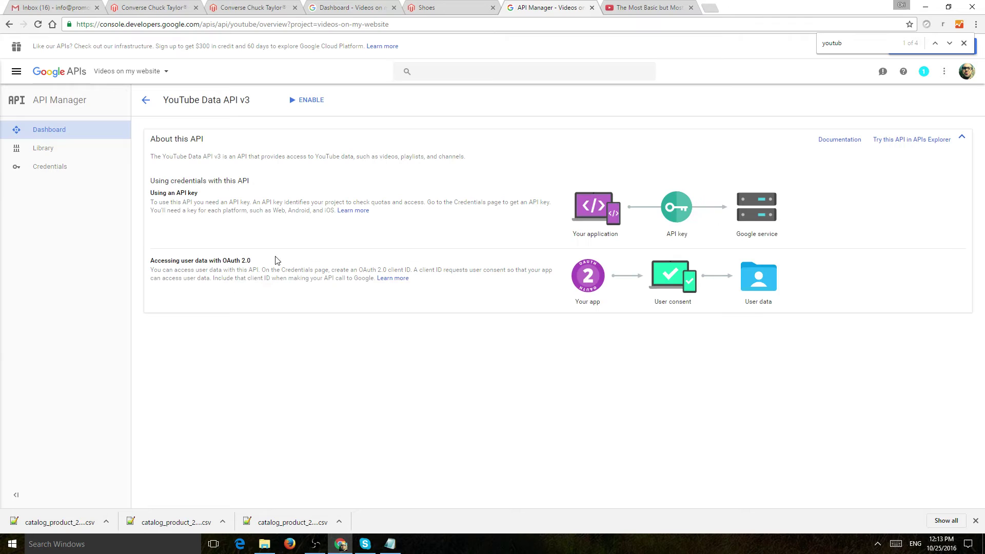
pyautogui.click(313, 100)
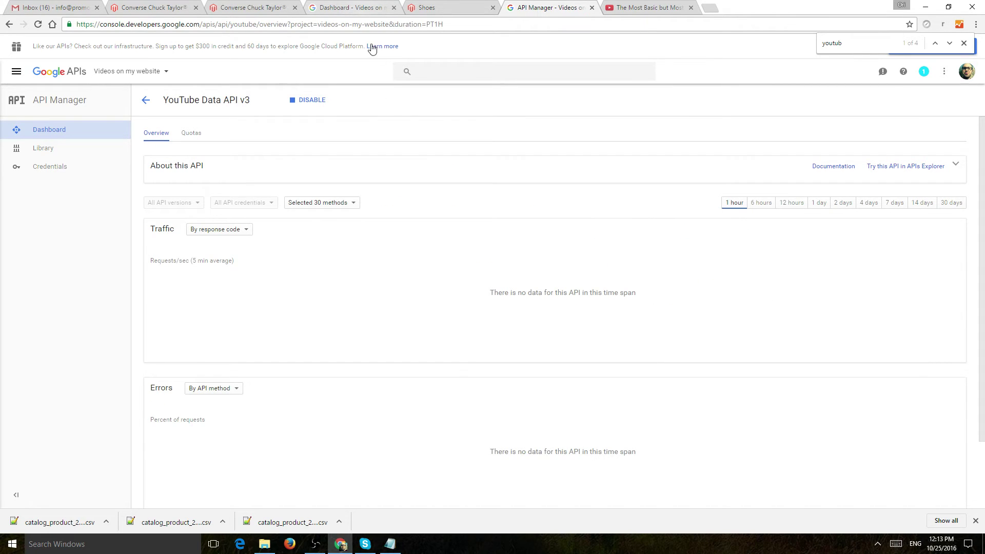
# Open the Catalog > Catalog section of the Magento store configuration.
pyautogui.click(272, 7)
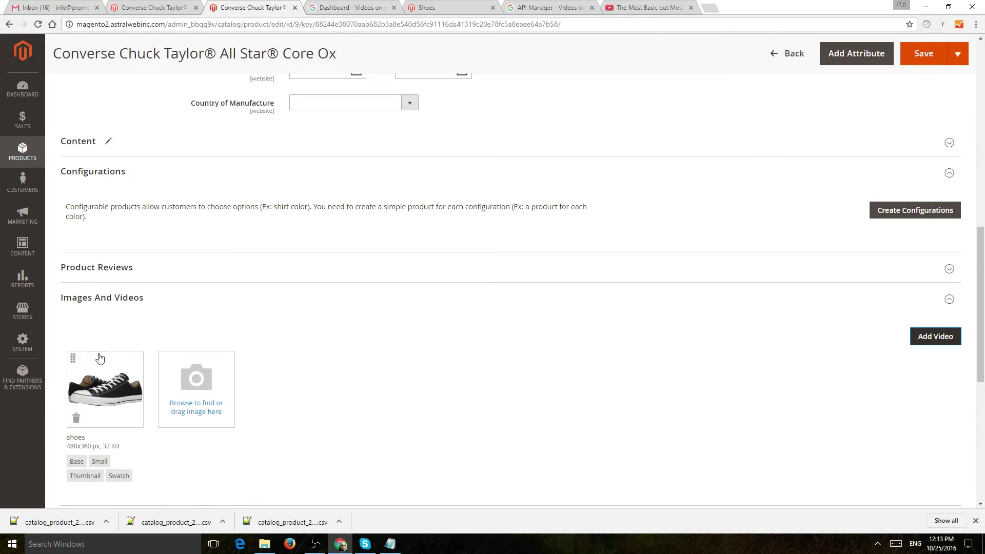
pyautogui.click(23, 310)
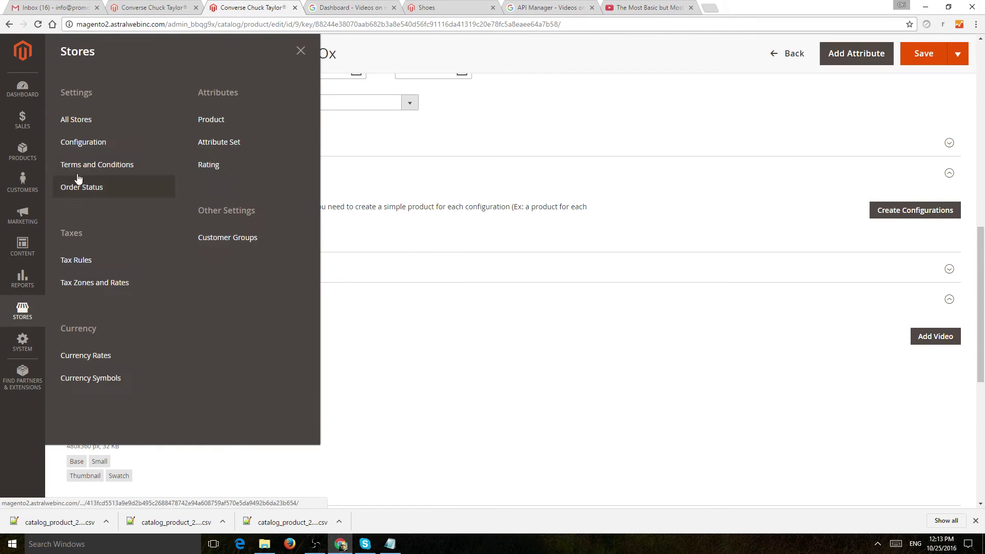
pyautogui.click(86, 142)
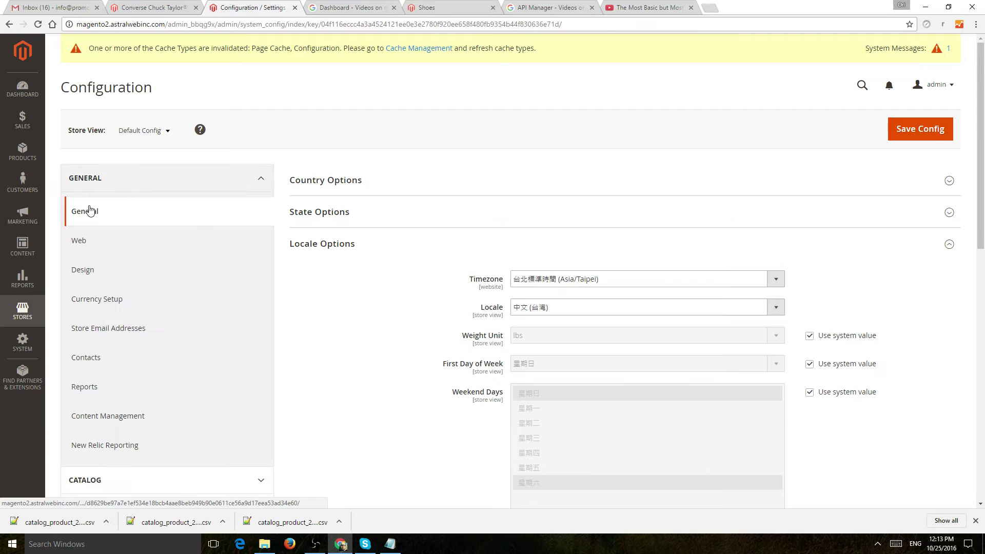
pyautogui.click(108, 180)
pyautogui.click(115, 204)
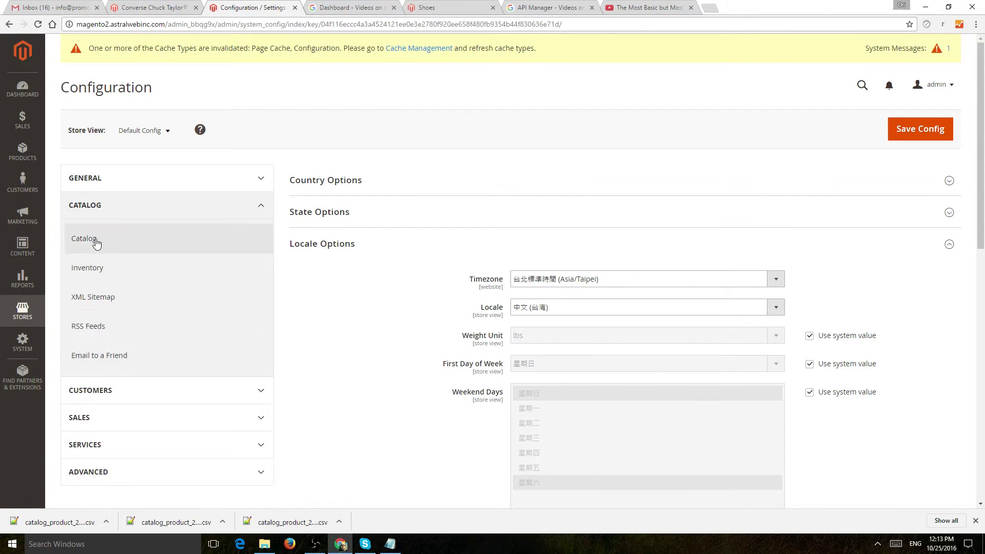
pyautogui.click(123, 243)
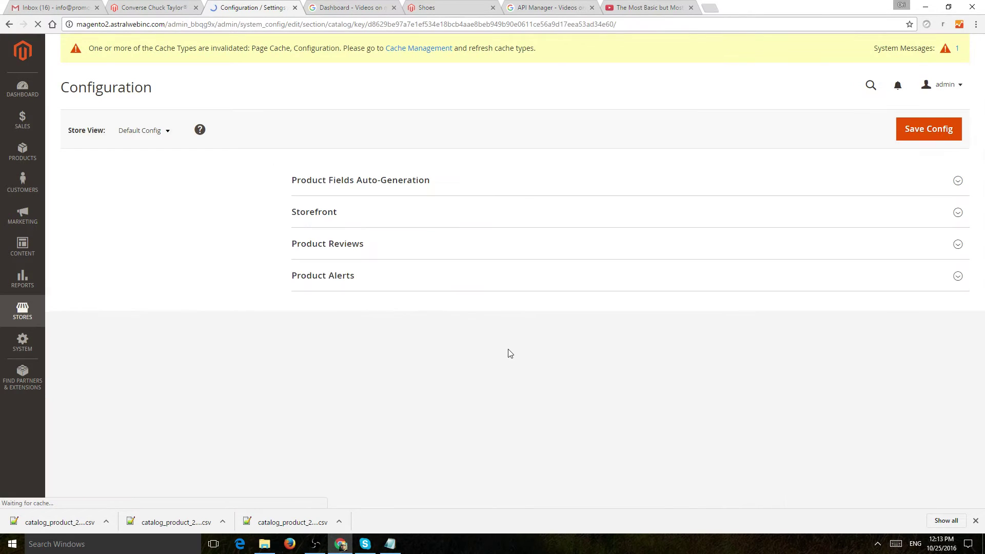
# Paste the new key into Product Video's YouTube API Key and save the config.
pyautogui.scroll(-5, 510, 353)
pyautogui.scroll(-10, 509, 344)
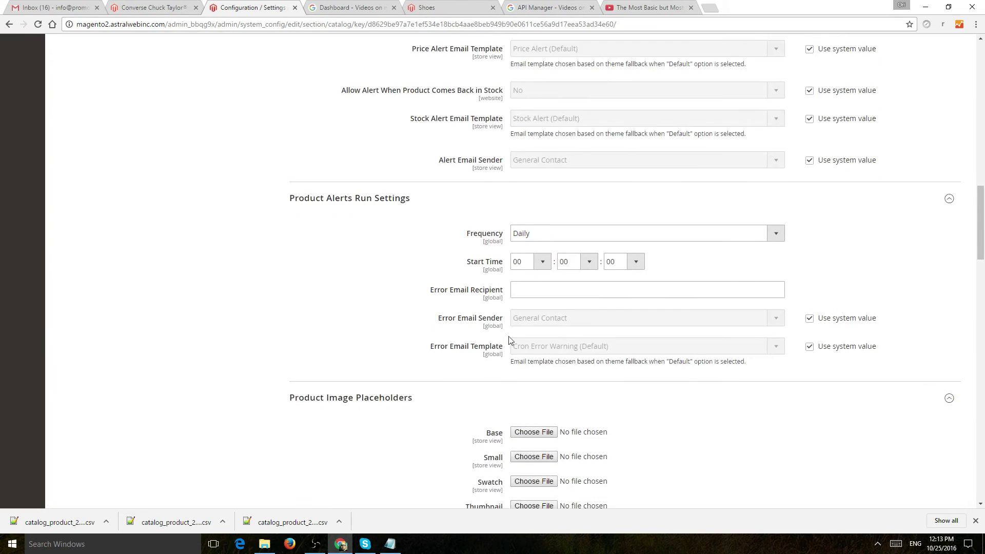
pyautogui.scroll(-5, 508, 336)
pyautogui.scroll(-7, 510, 328)
pyautogui.scroll(1, 513, 308)
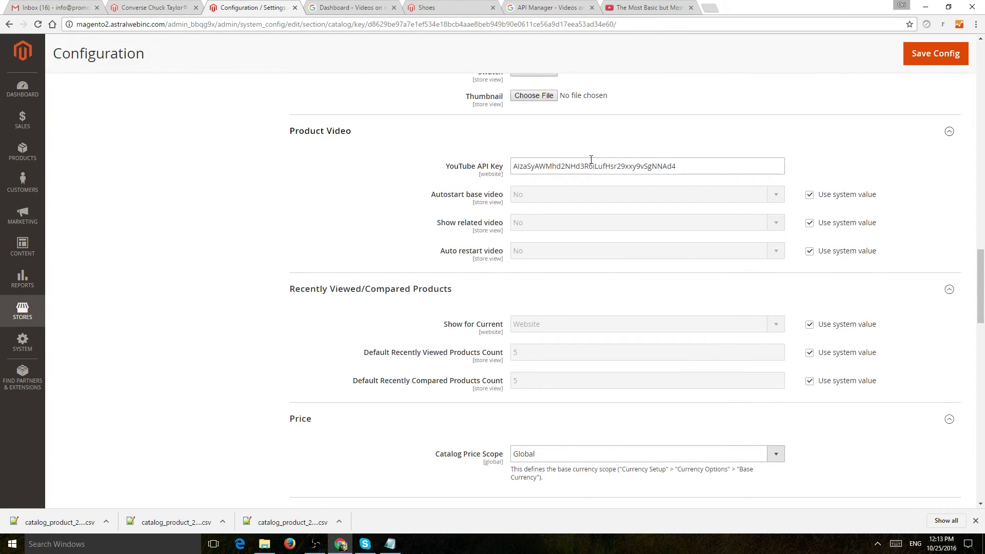
pyautogui.doubleClick(603, 163)
pyautogui.press('BackSpace')
pyautogui.hotkey('ctrl', 'v')
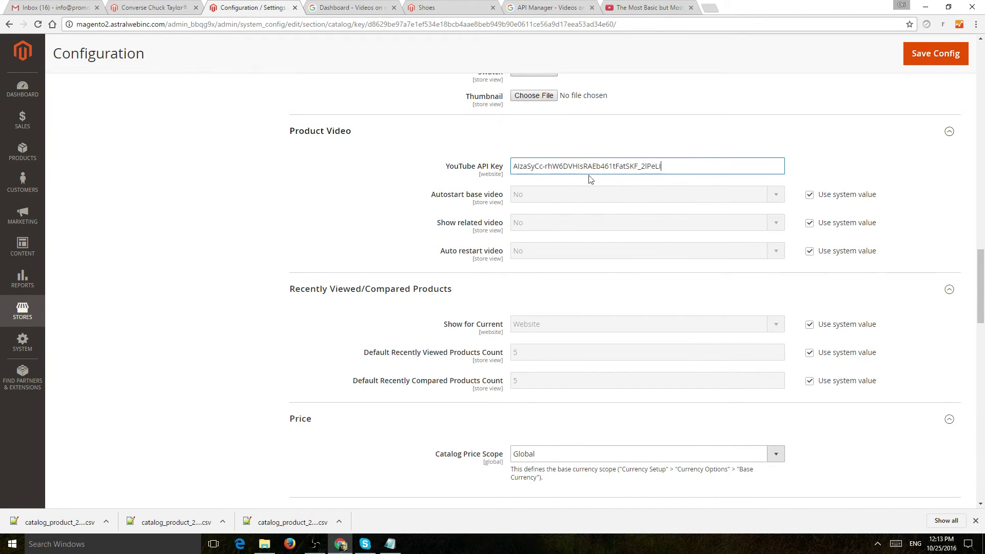
pyautogui.click(921, 56)
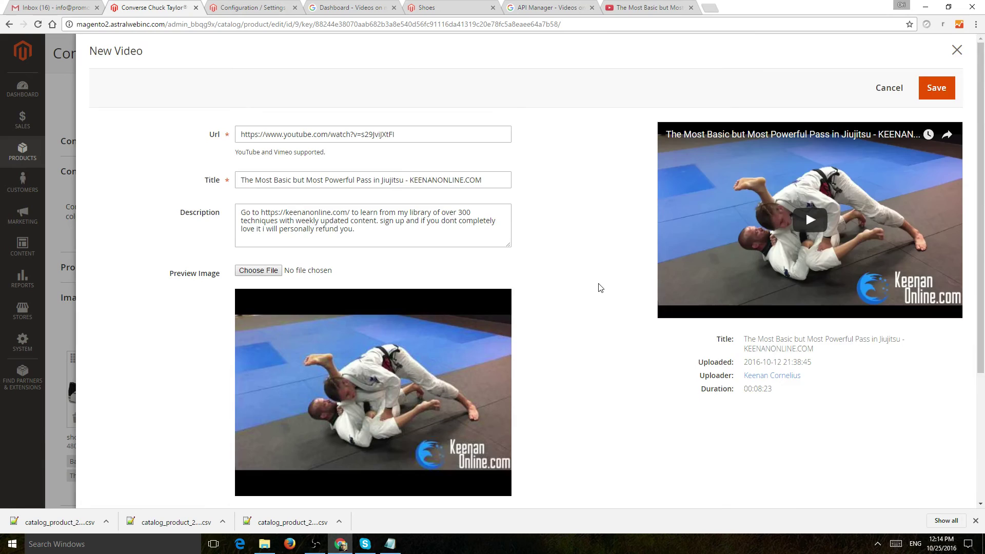
# Give the YouTube video the Small and Base roles and save it to the product.
pyautogui.scroll(-3, 601, 288)
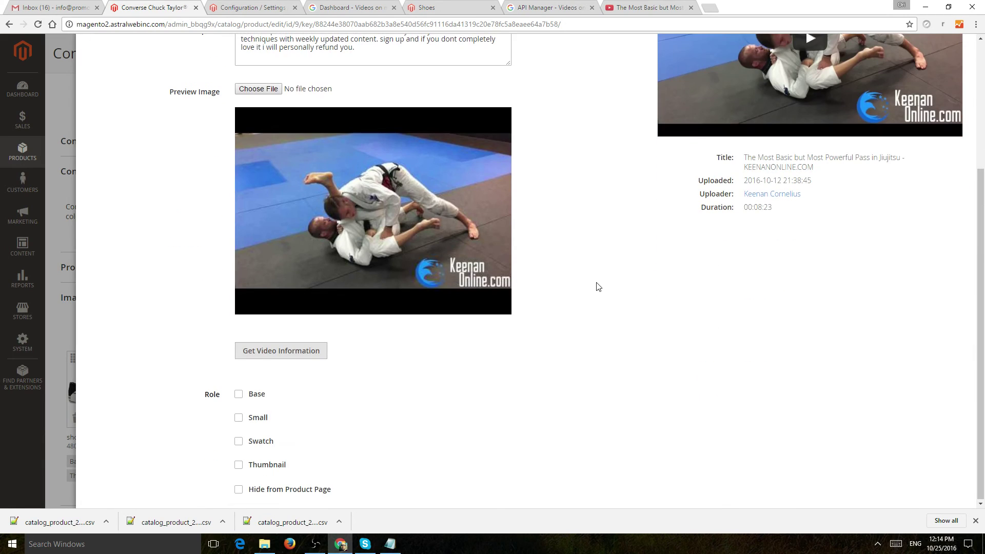
pyautogui.click(239, 417)
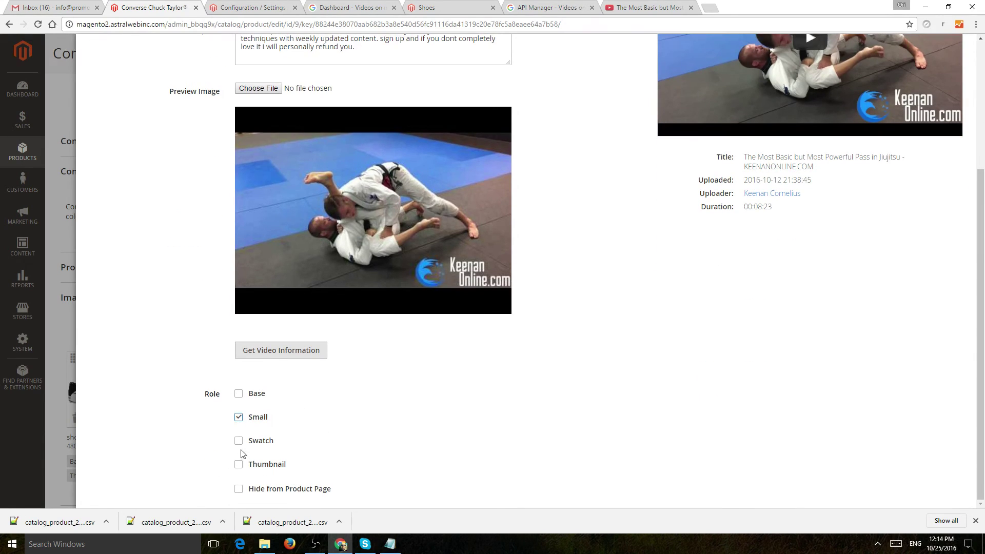
pyautogui.click(238, 394)
pyautogui.scroll(3, 574, 404)
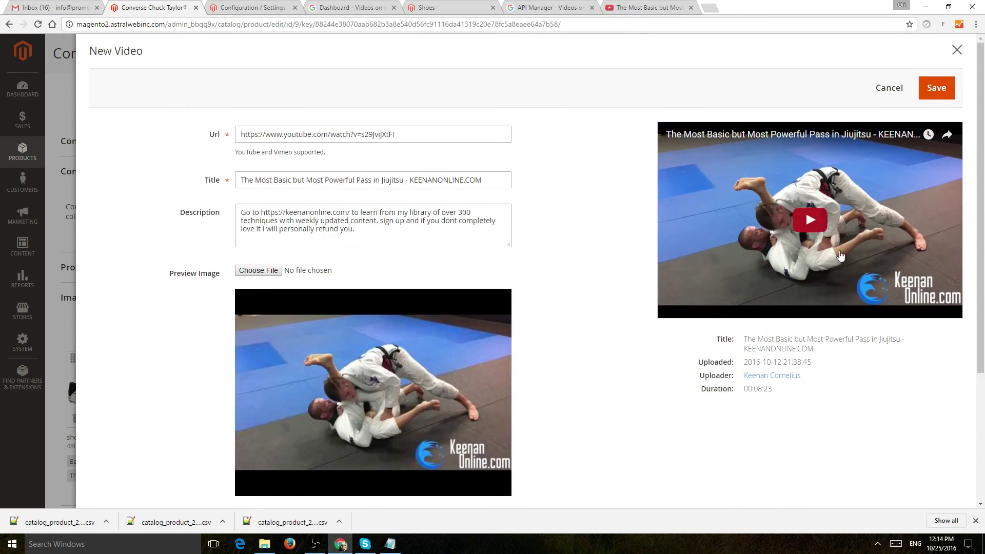
pyautogui.click(937, 87)
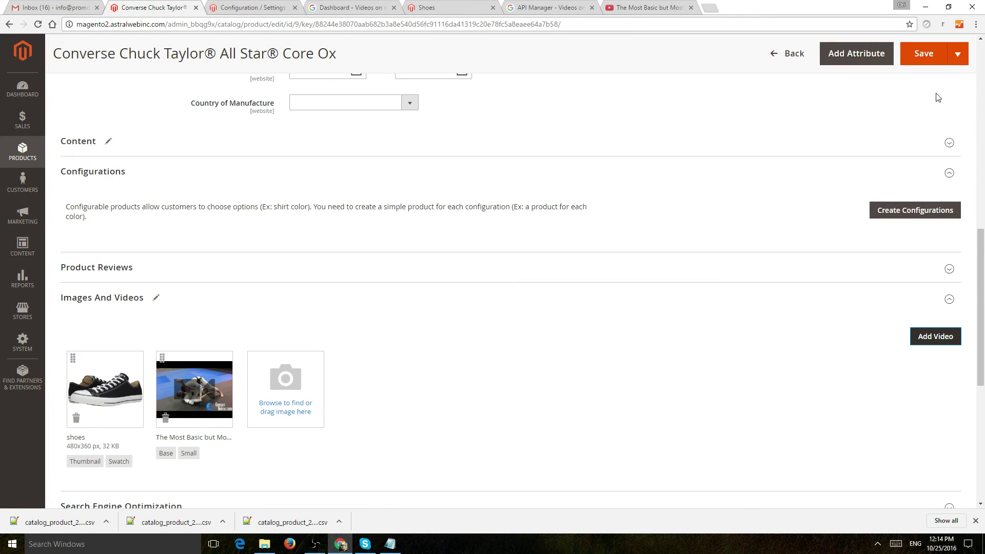
# Save the Converse product and load the store's home page in another tab.
pyautogui.click(917, 56)
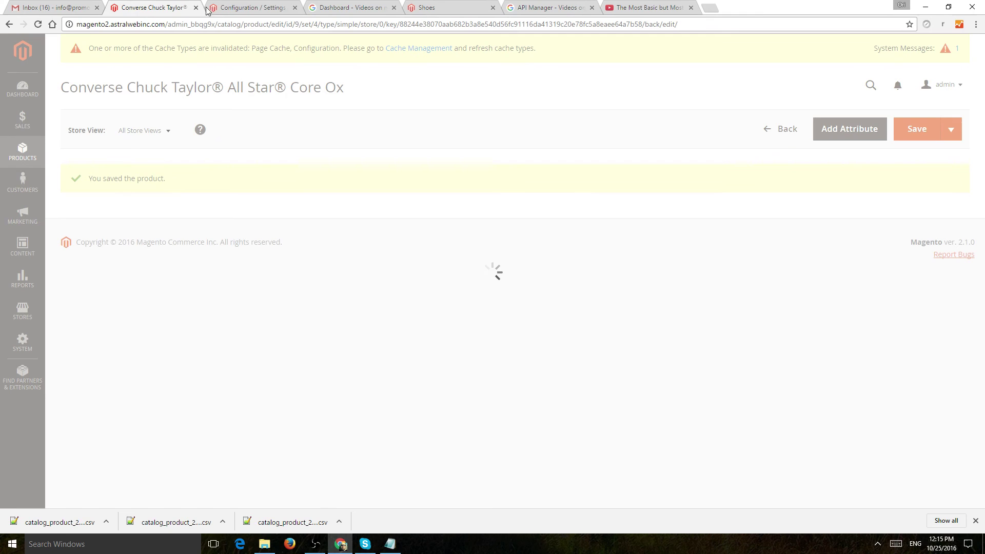
pyautogui.click(234, 8)
pyautogui.write('magento2.astralwebinc.com')
pyautogui.press('Return')
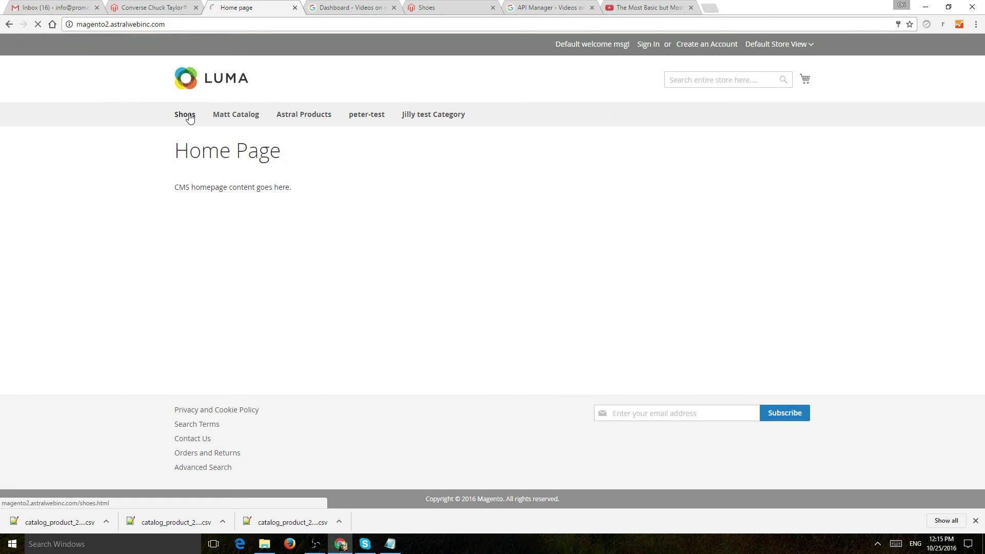
# On the Converse Chuck Taylor page, play the YouTube video fullscreen, then pause it.
pyautogui.scroll(-1, 333, 261)
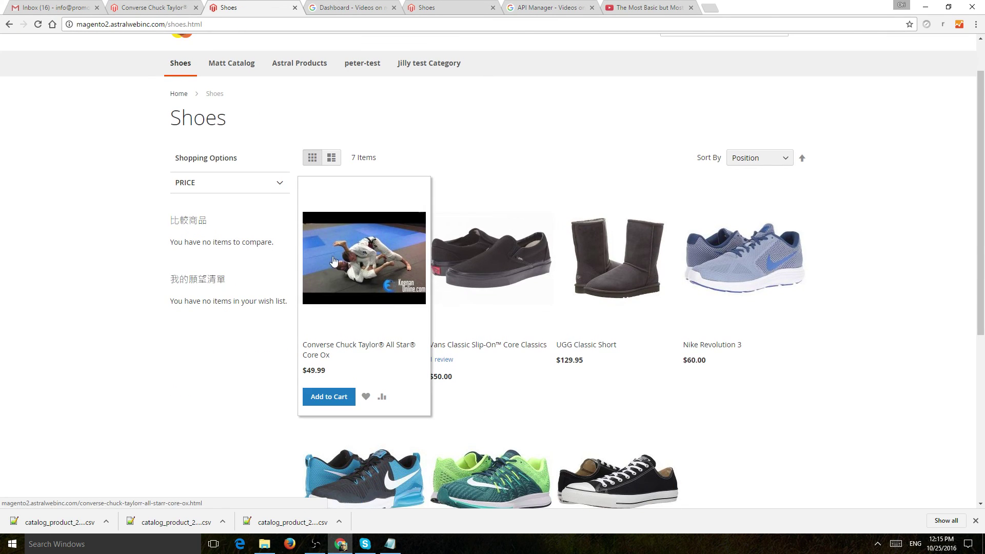
pyautogui.click(374, 249)
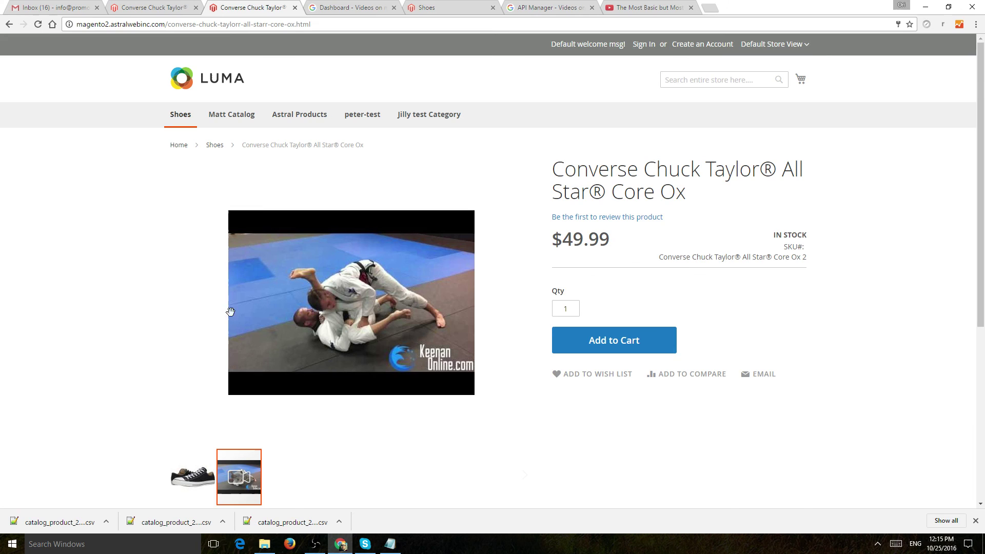
pyautogui.scroll(-1, 175, 327)
pyautogui.click(358, 268)
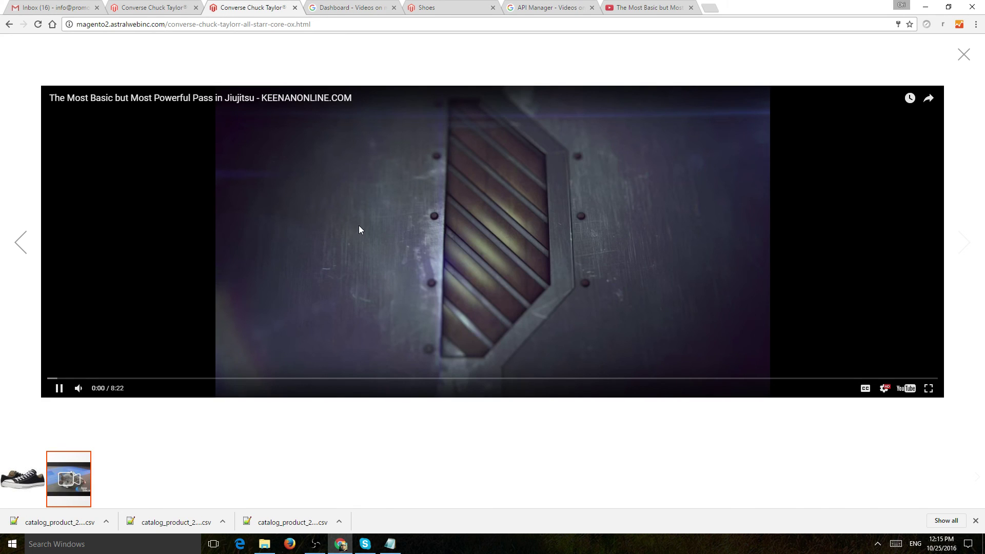
pyautogui.click(359, 227)
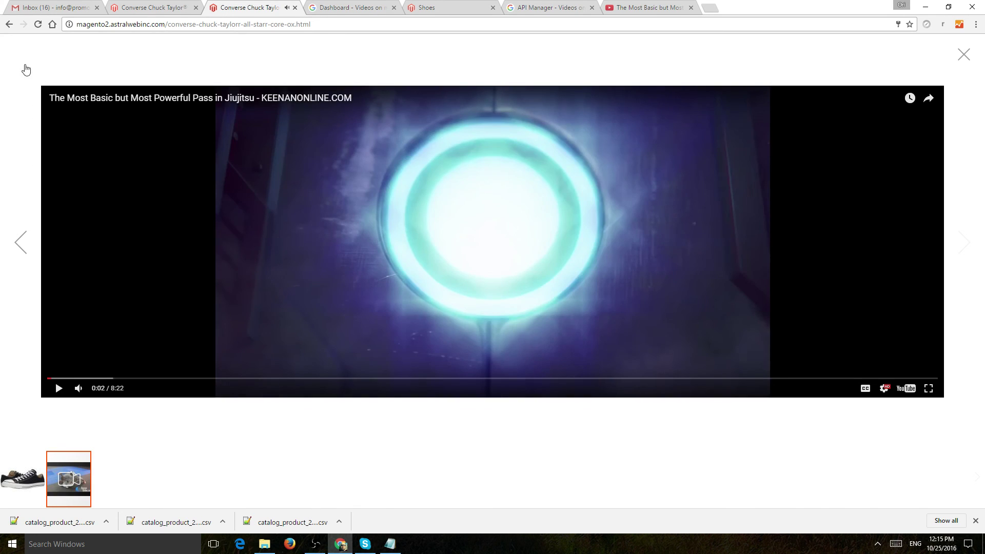